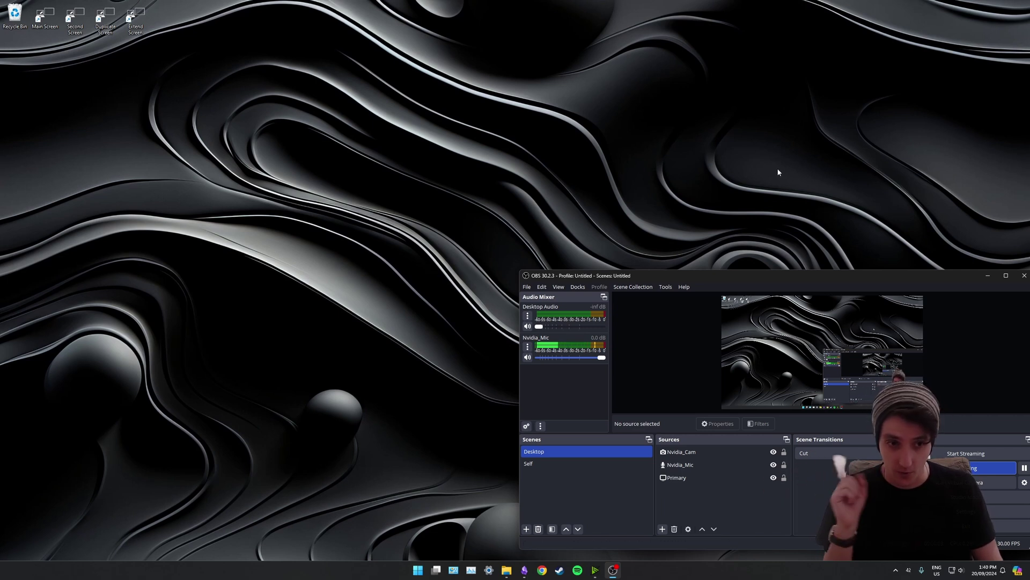
Minimize OBS and open Windows Settings to System > Display, showing HDR on at 2560 × 1440
left_click(987, 277)
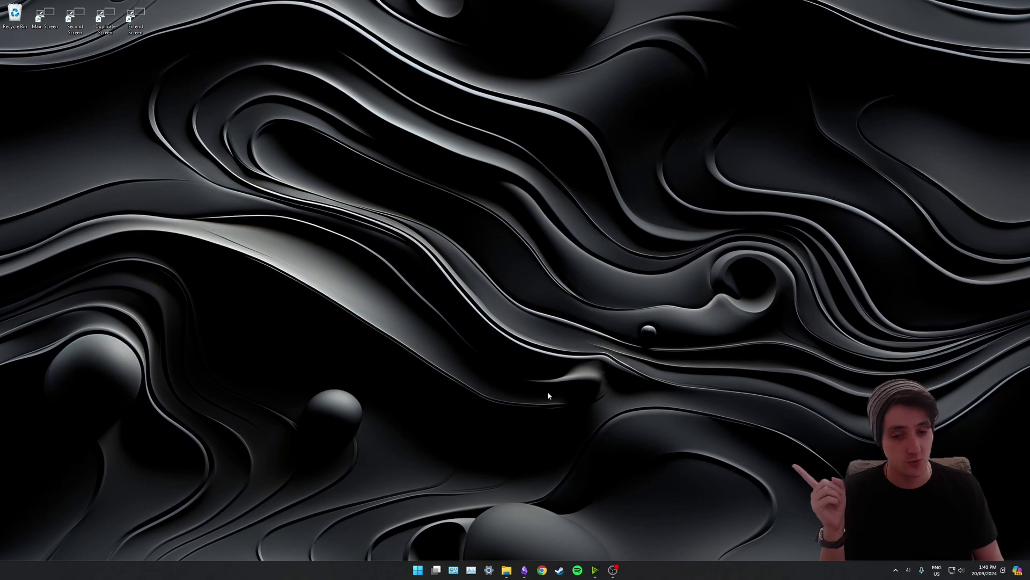
left_click(488, 570)
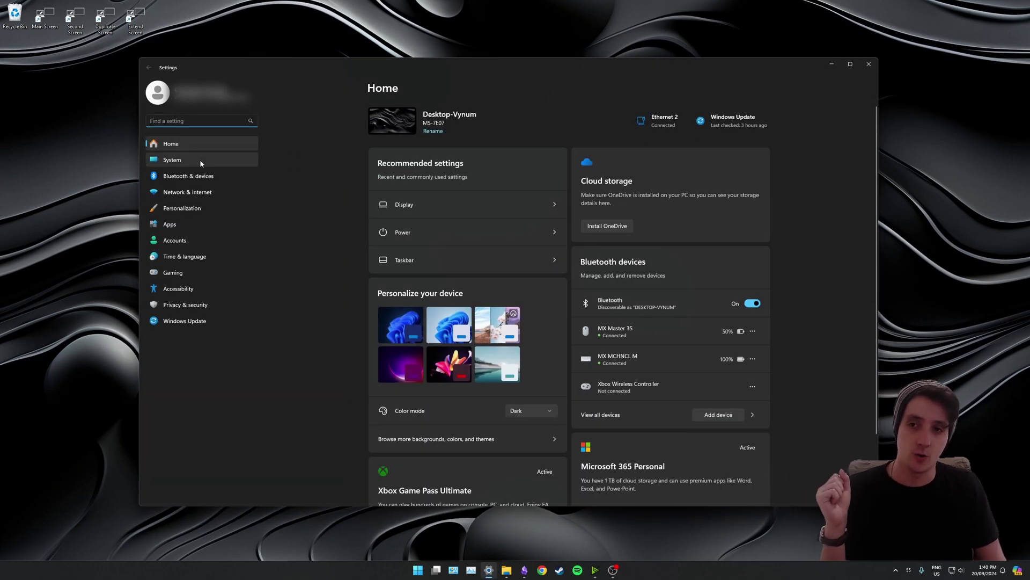
left_click(200, 159)
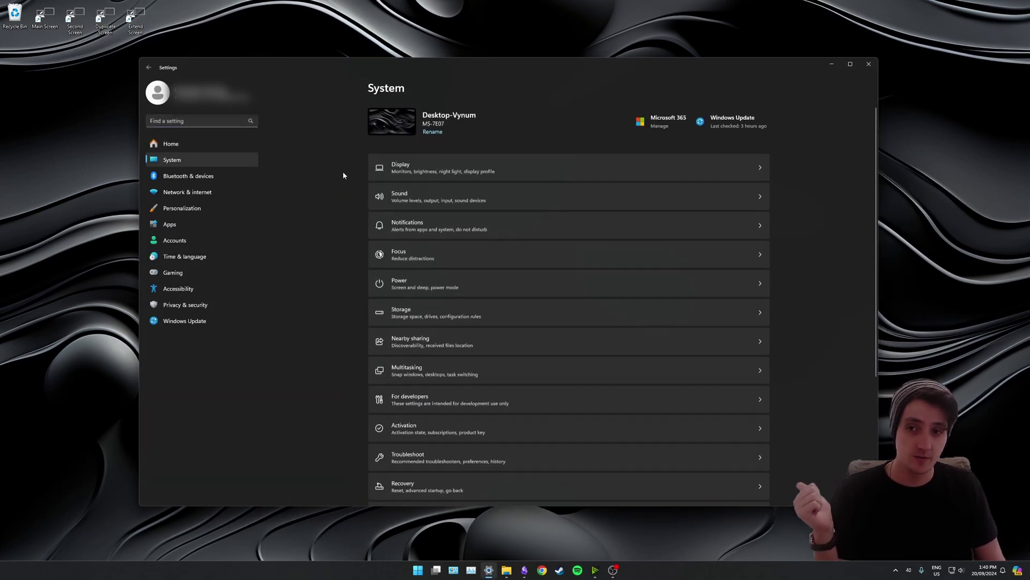
left_click(596, 162)
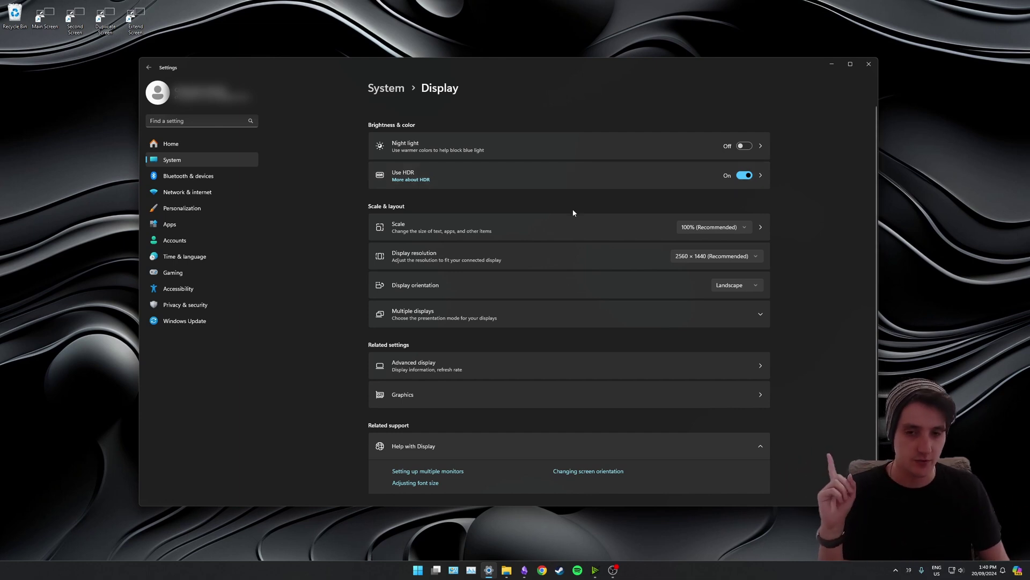
Open Advanced display to see the Odyssey G60SD's HDR colour space and 400-nit peak brightness
left_click(541, 375)
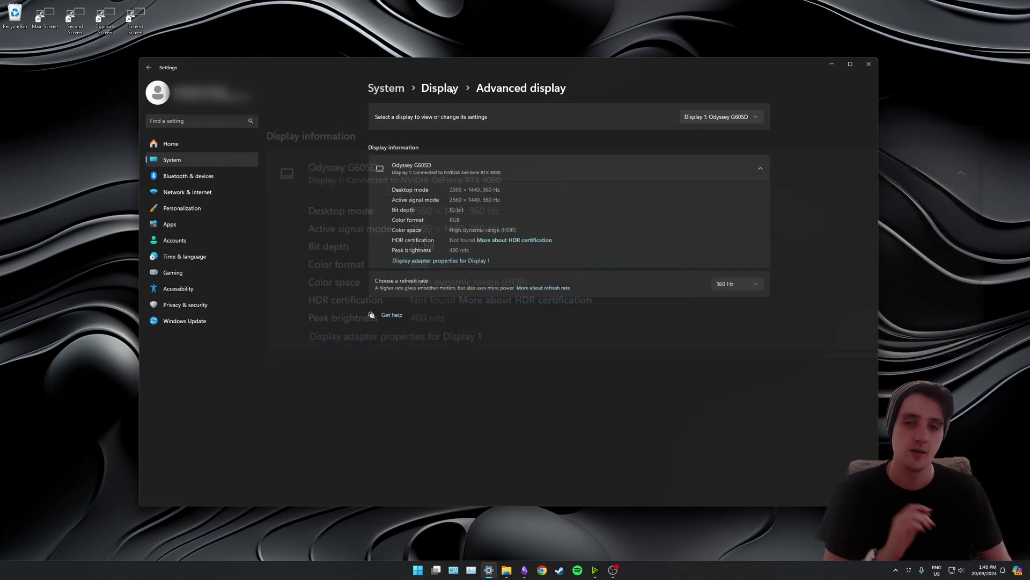
Return to Display, open the HDR settings, and follow the HDR Display Calibration link to its Store page
left_click(453, 89)
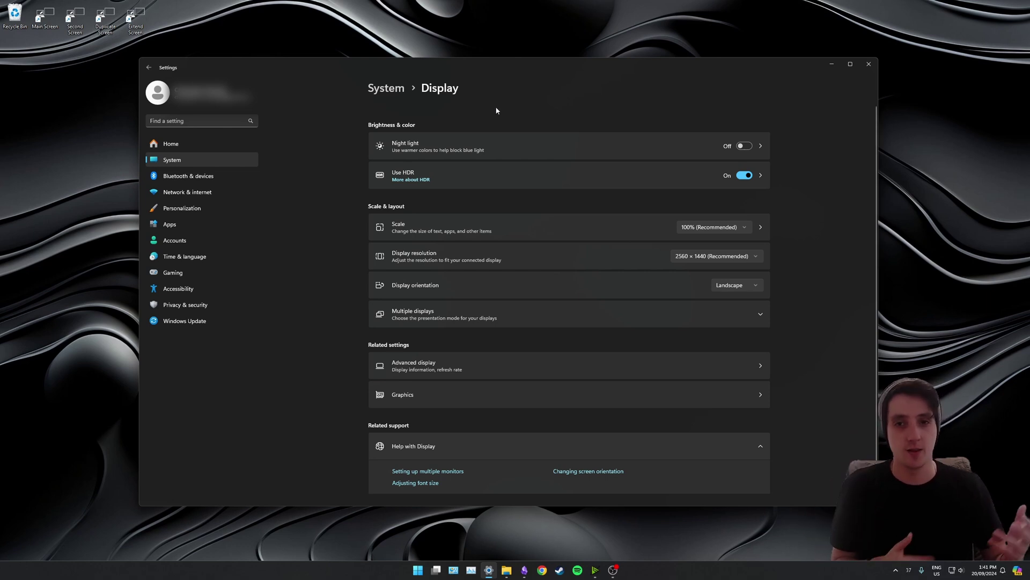
left_click(502, 178)
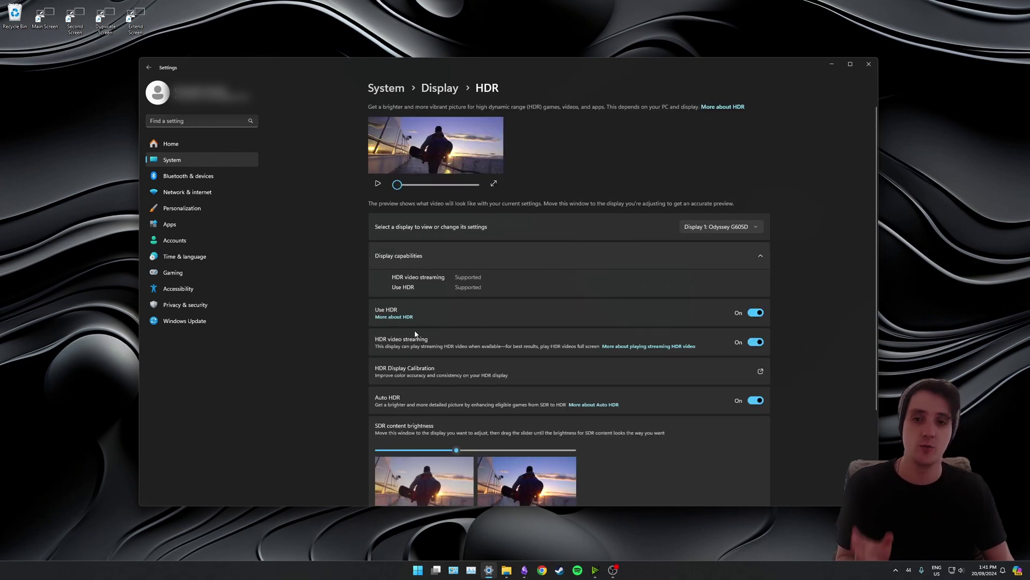
left_click(515, 375)
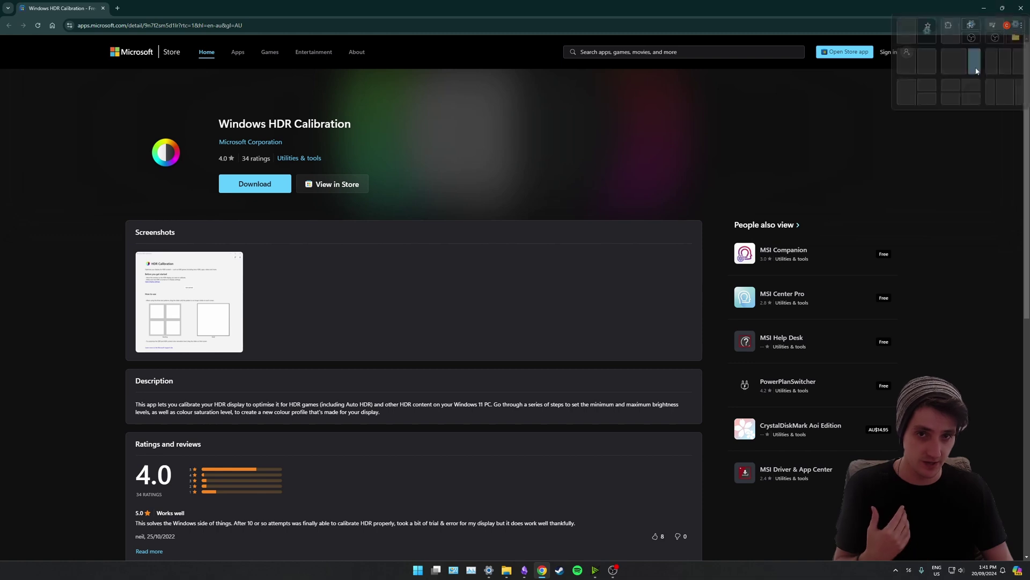
left_click(1021, 8)
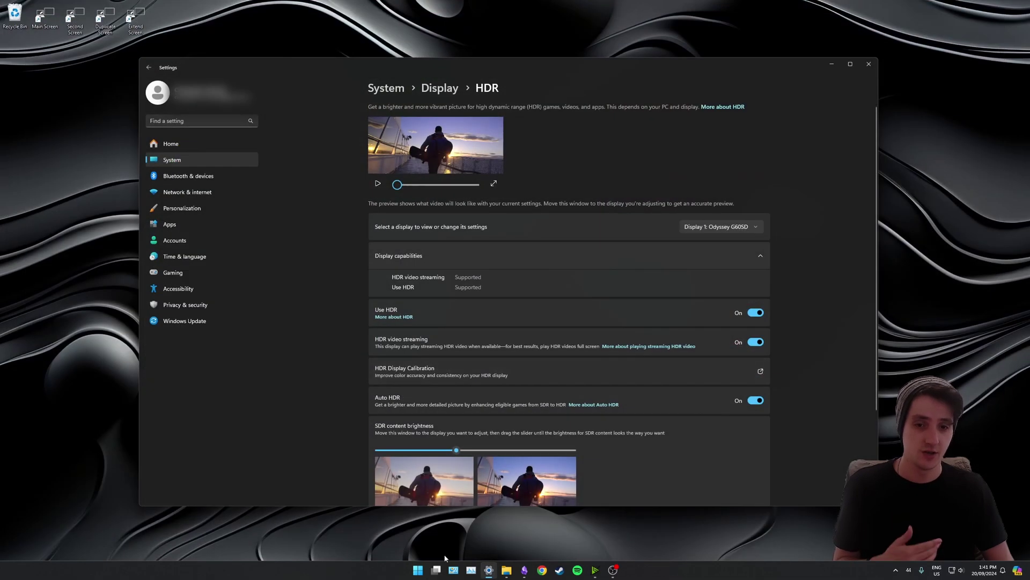
key("super")
type("store")
key("Return")
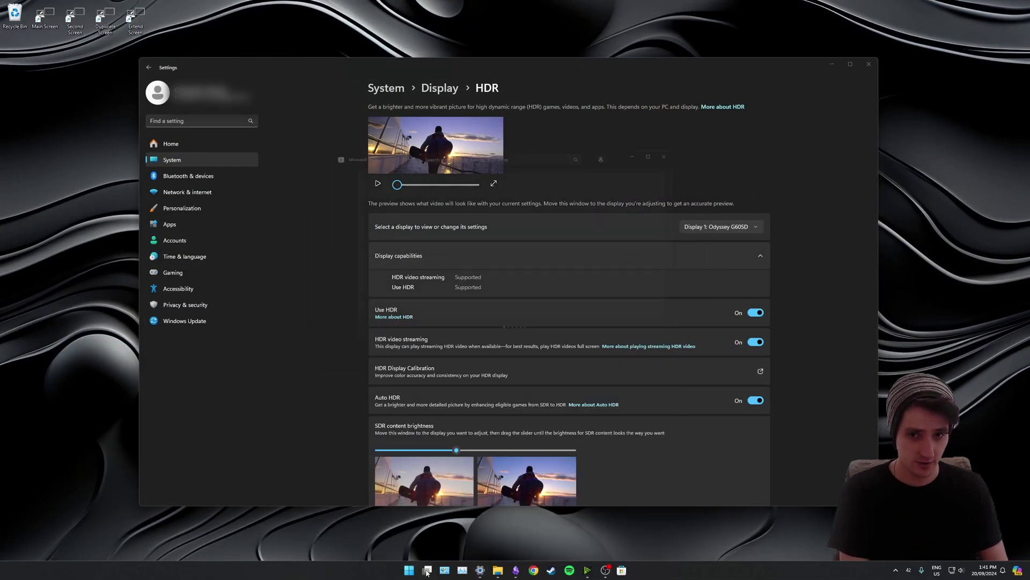
left_click(472, 147)
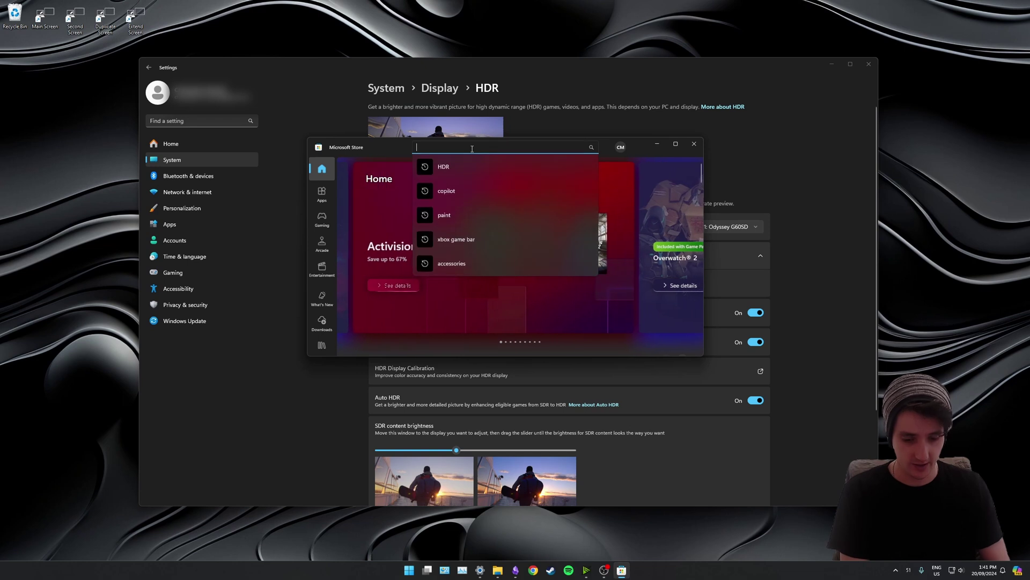
key("Return")
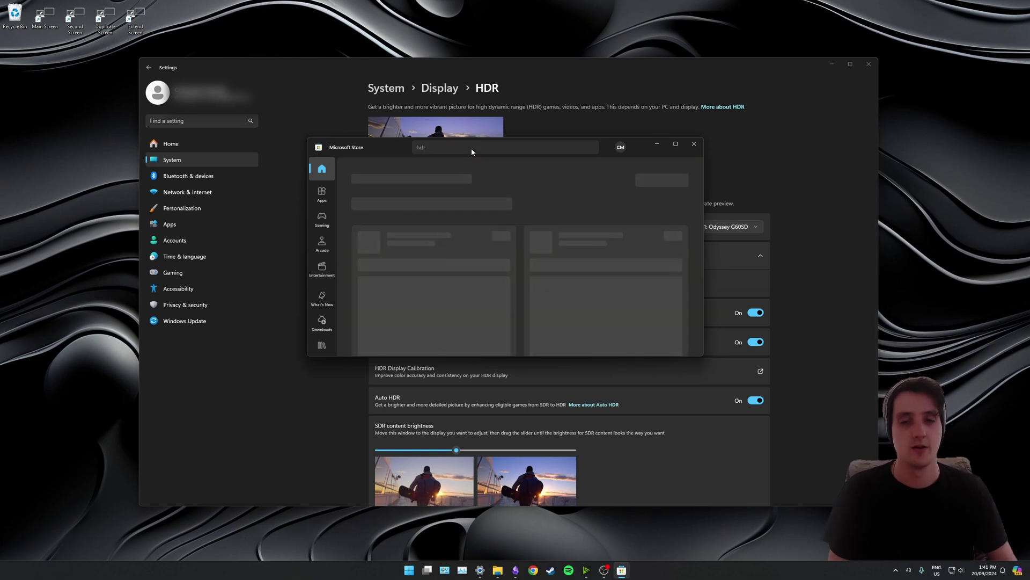
mouse_move(451, 259)
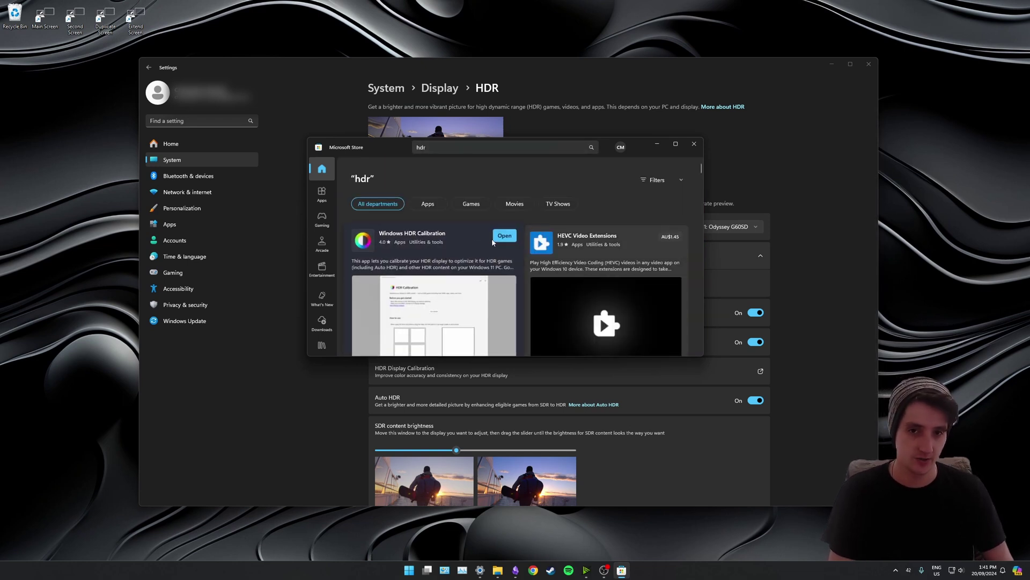
Close Microsoft Store and launch Windows HDR Calibration by searching 'hdr' from Start
left_click(694, 144)
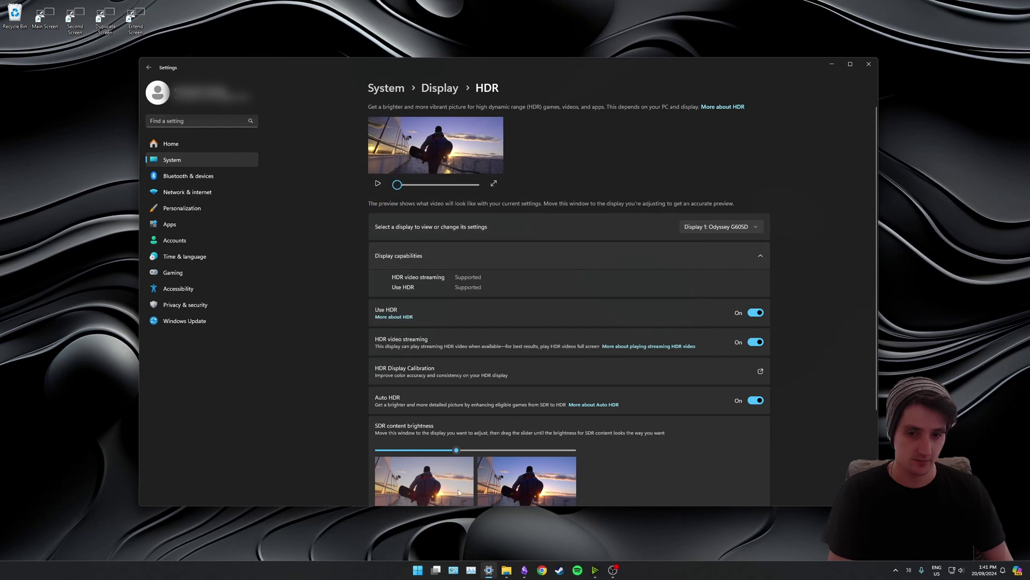
left_click(418, 570)
type("hdr")
key("Return")
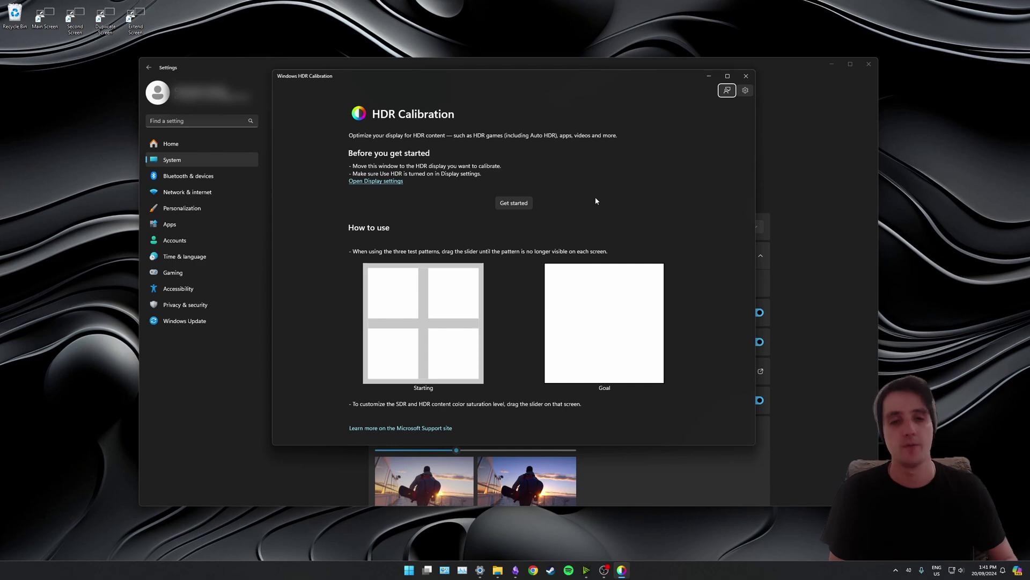
left_click(624, 187)
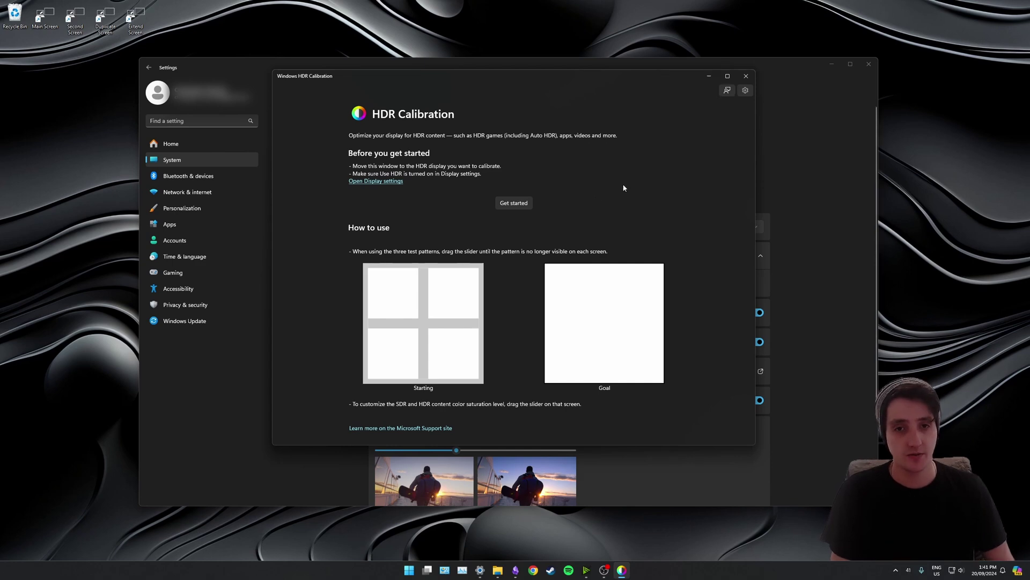
Begin calibration and set minimum luminance to 0 so the faint grid disappears
left_click(513, 204)
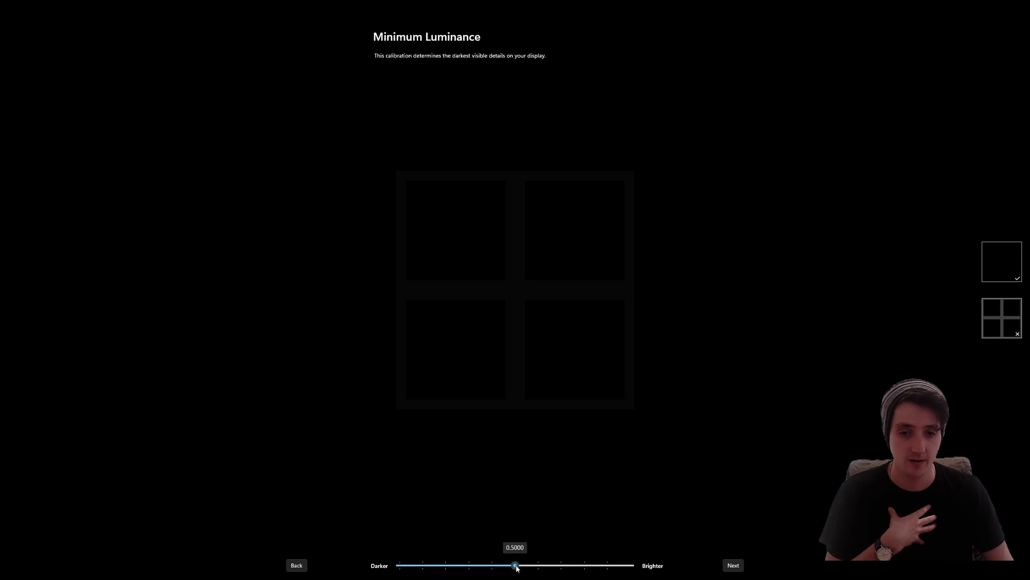
left_click_drag(515, 566, 322, 565)
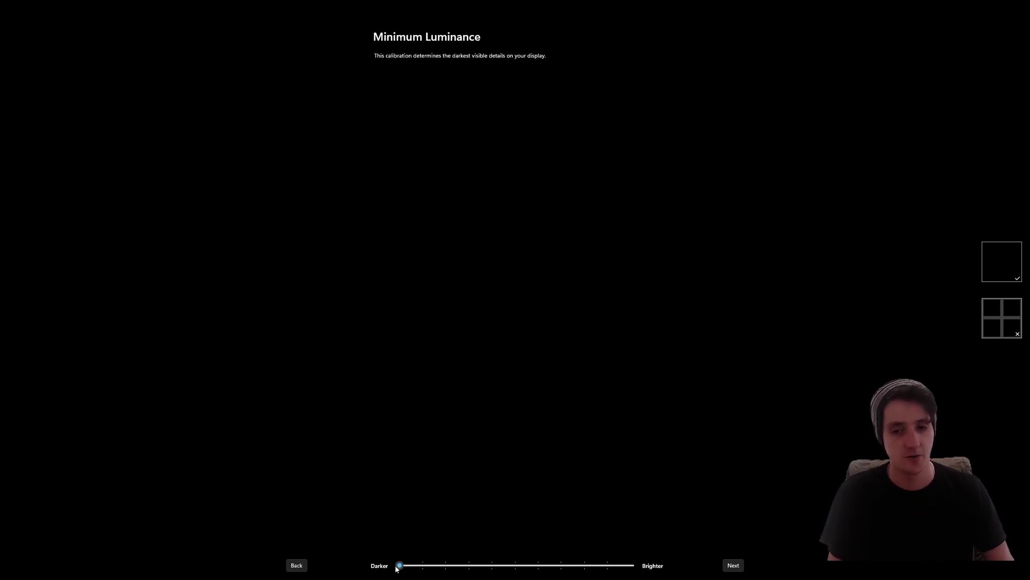
left_click_drag(400, 567, 442, 572)
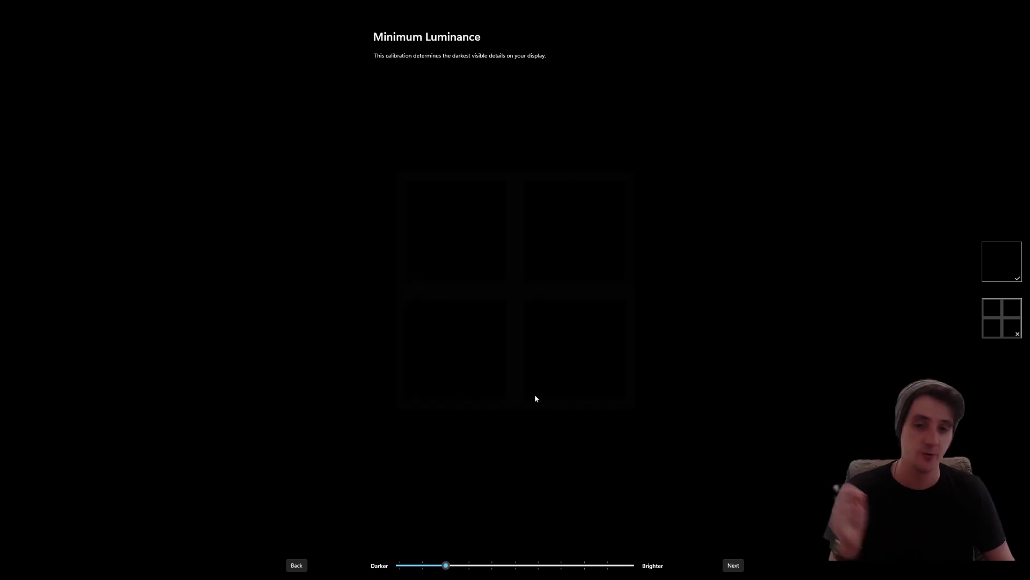
left_click_drag(420, 569, 399, 568)
Raise maximum luminance from 390 to about 980 until the grid blends into plain white
left_click(733, 565)
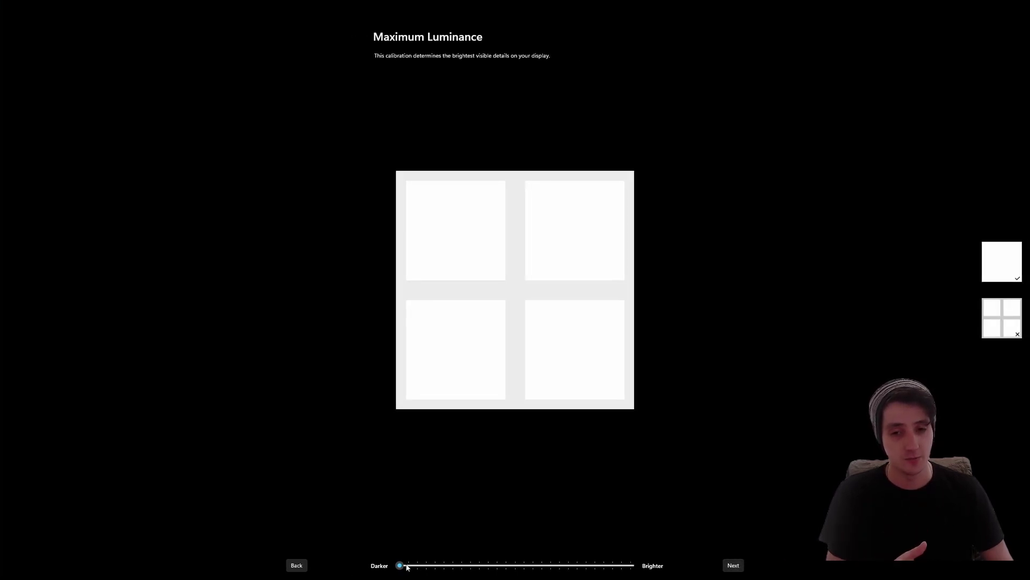
mouse_move(404, 568)
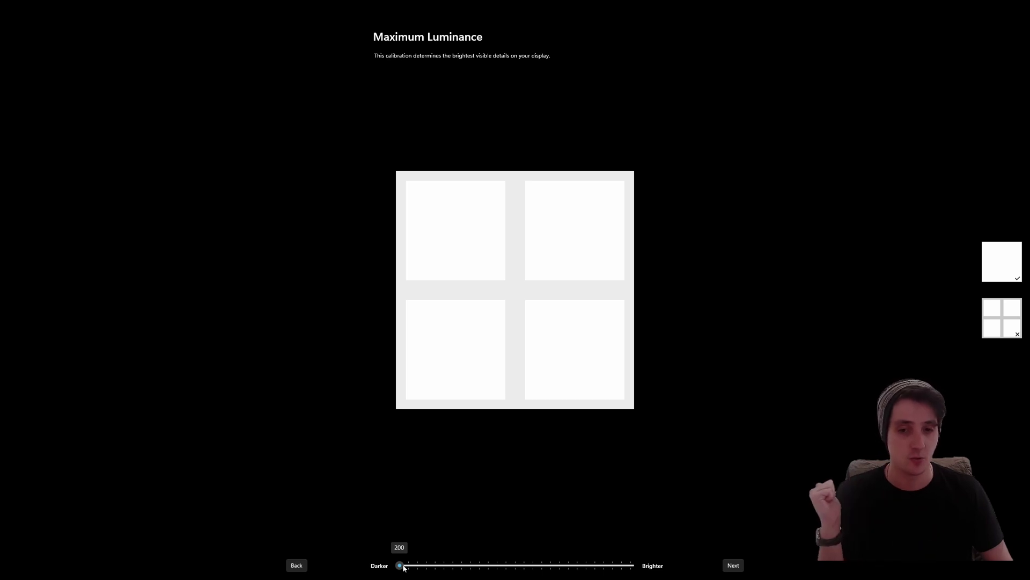
left_click_drag(404, 568, 420, 569)
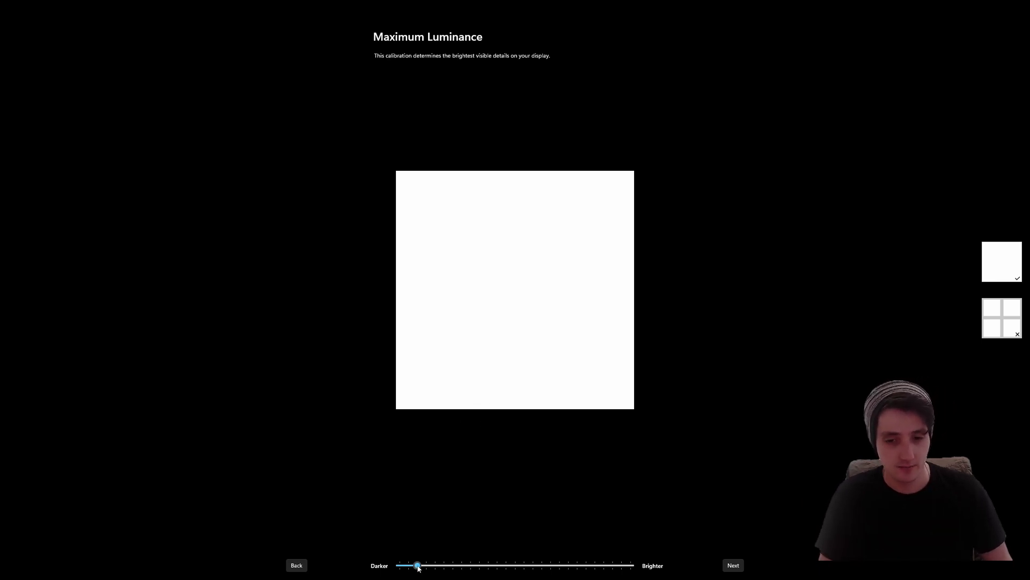
left_click_drag(448, 573, 484, 577)
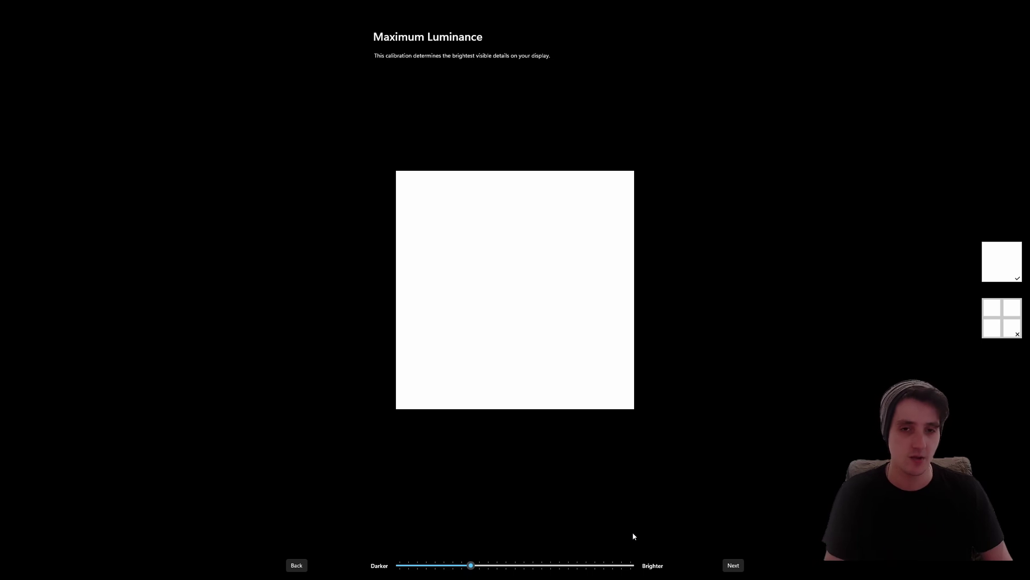
Raise the Max Full Frame Luminance Test value to about 1000, blending the grey squares into white
left_click(731, 566)
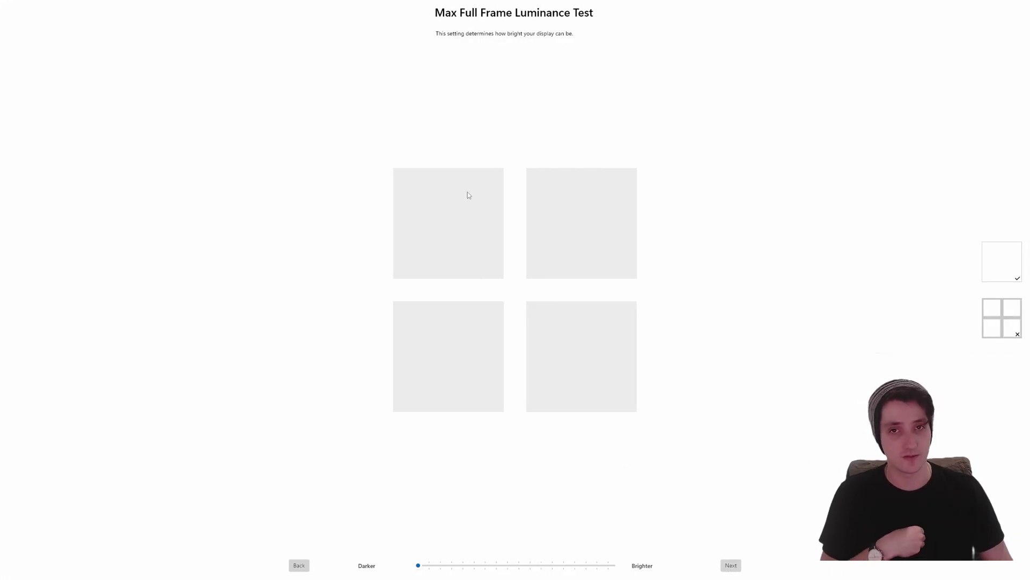
left_click_drag(437, 565, 458, 565)
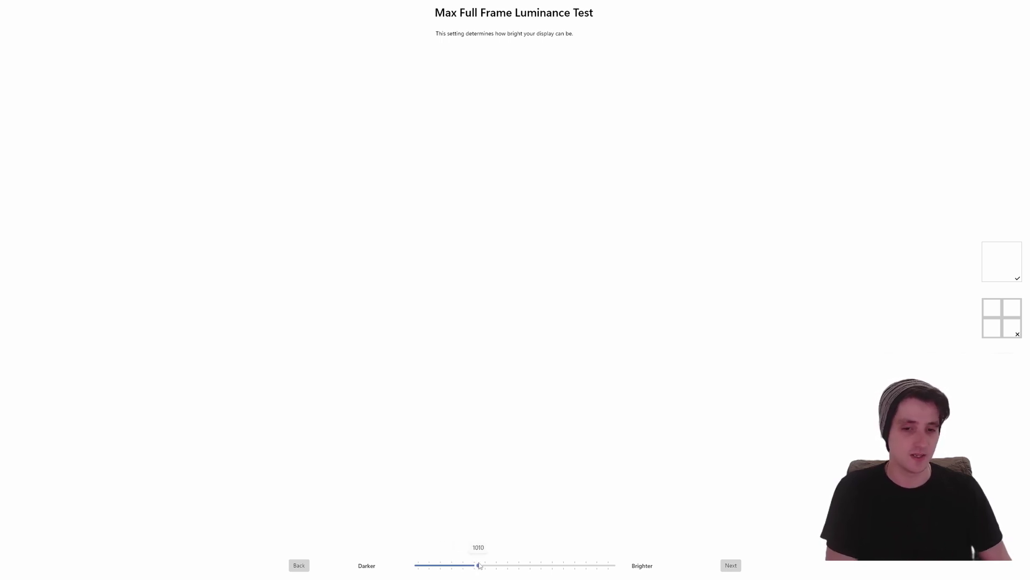
left_click_drag(469, 565, 479, 565)
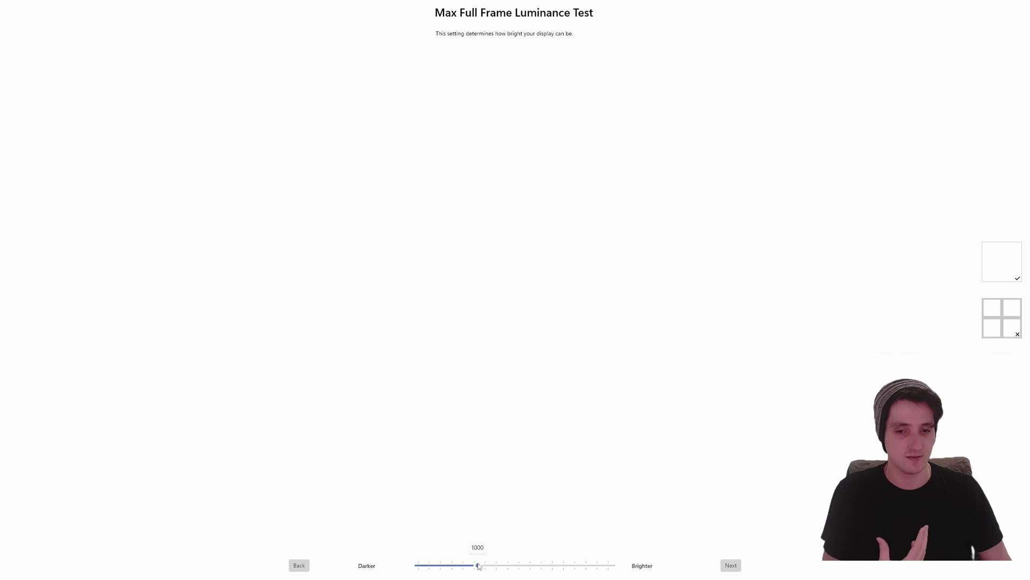
Raise Color Saturation from the default to about 50
left_click(732, 566)
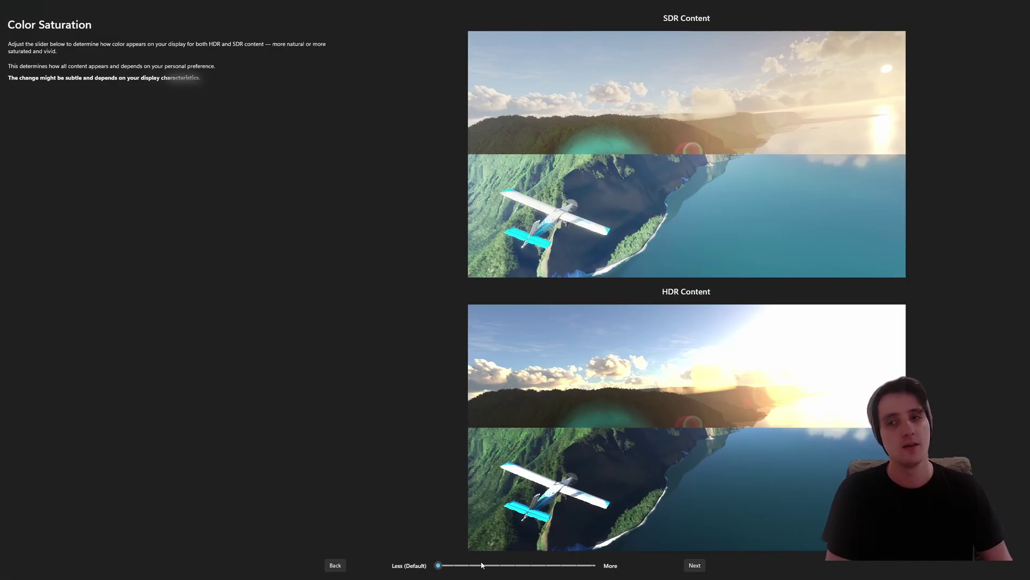
mouse_move(485, 565)
left_mouse_down()
mouse_move(615, 570)
mouse_move(403, 549)
mouse_move(562, 546)
mouse_move(502, 564)
mouse_move(476, 555)
left_mouse_up()
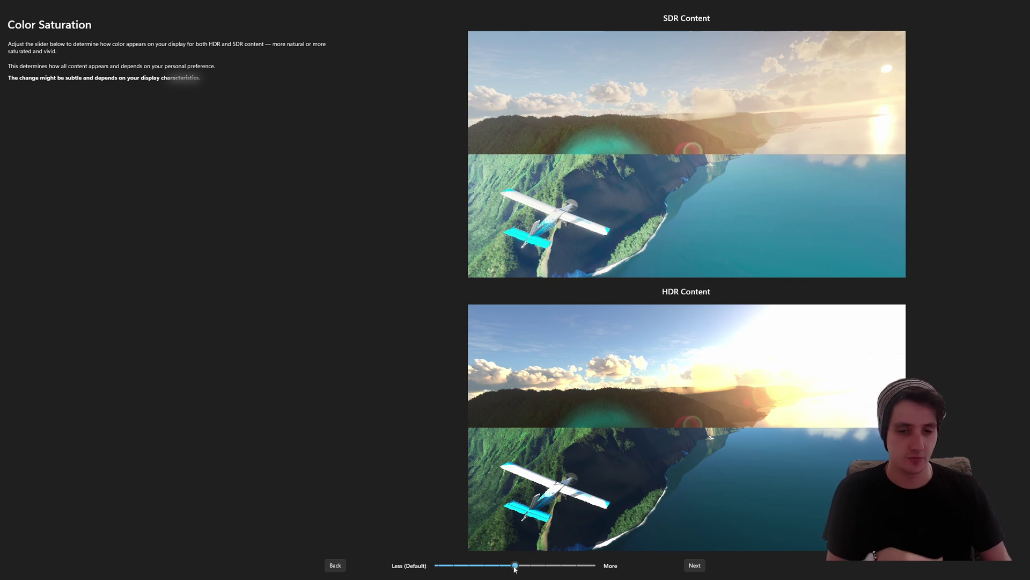
Replace the suggested profile name with Test_Main and finish to save the color profile
left_click(697, 567)
left_click_drag(589, 502, 407, 506)
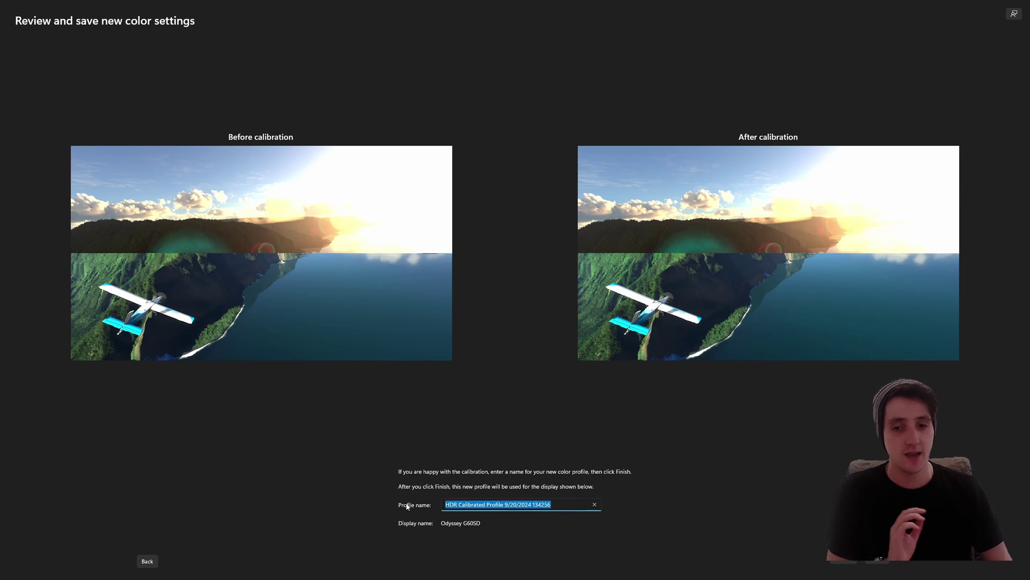
key("BackSpace")
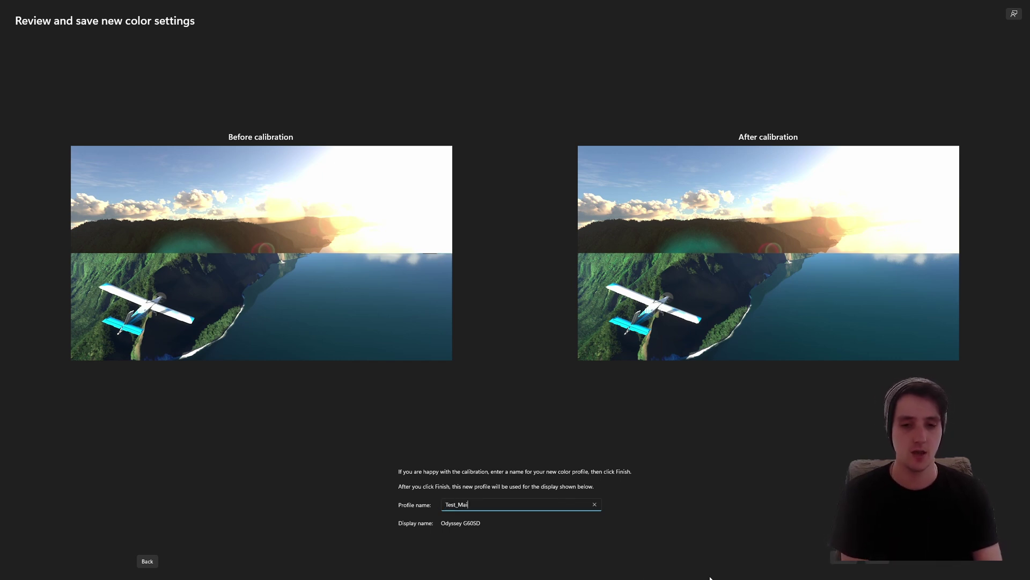
left_click(878, 561)
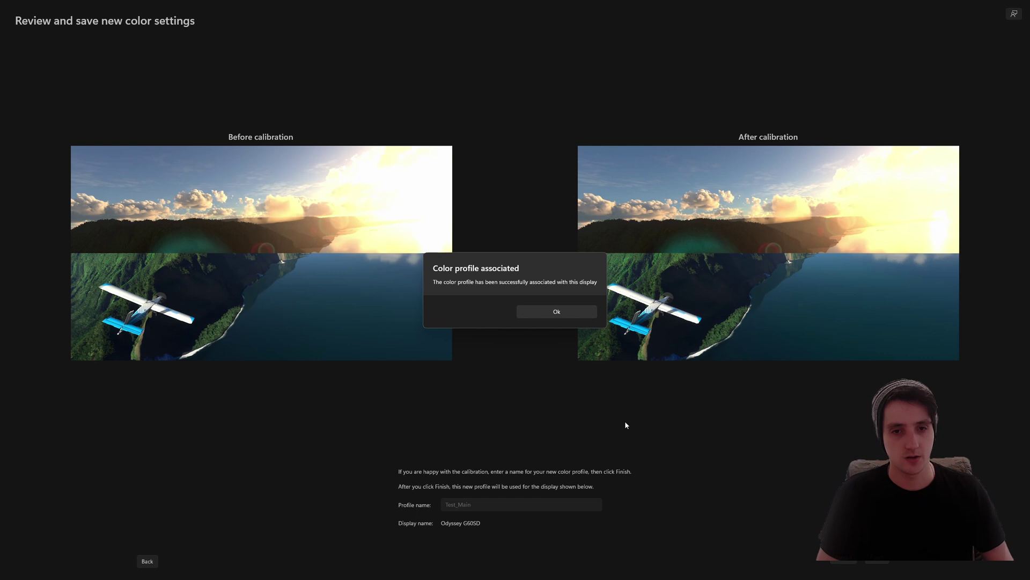
Close HDR Calibration, confirm Display lists Test_main as the color profile, and reopen Advanced display
left_click(544, 312)
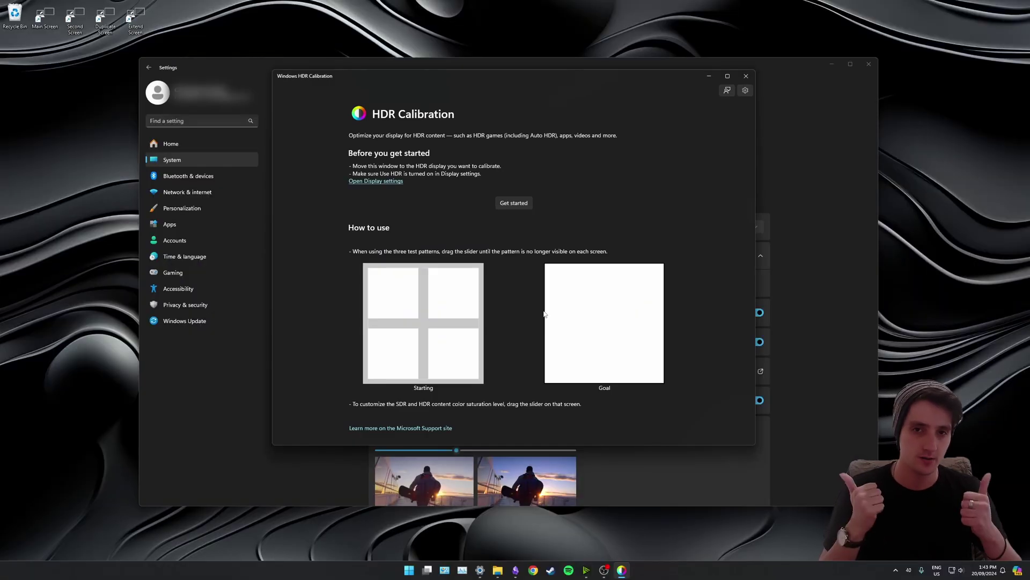
left_click(746, 75)
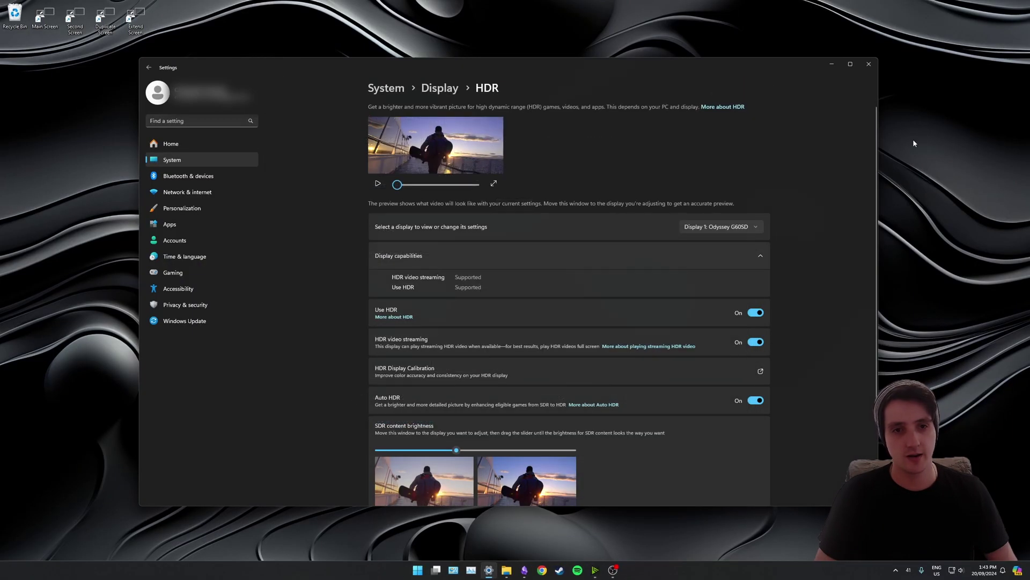
left_click(443, 89)
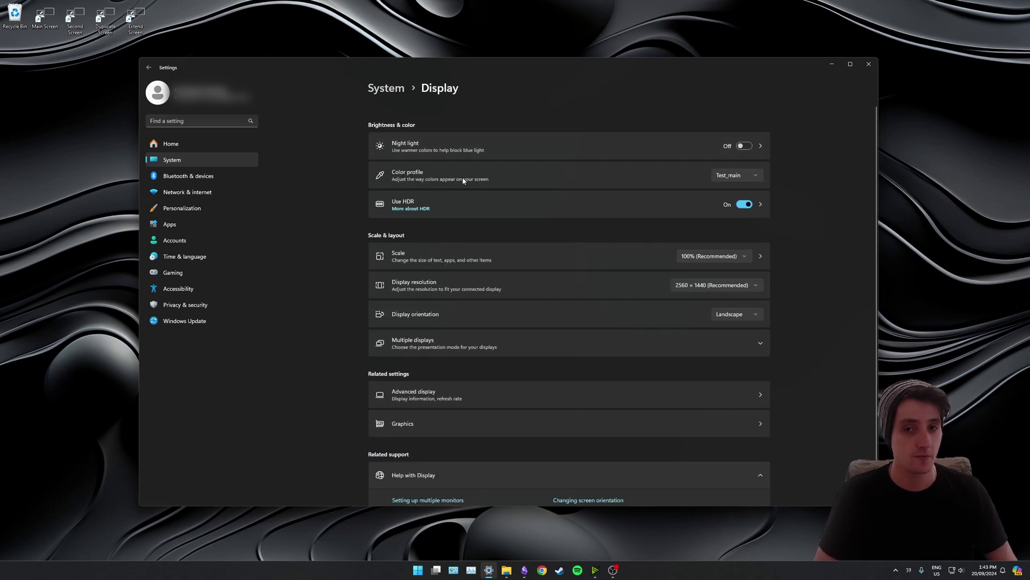
left_click(747, 176)
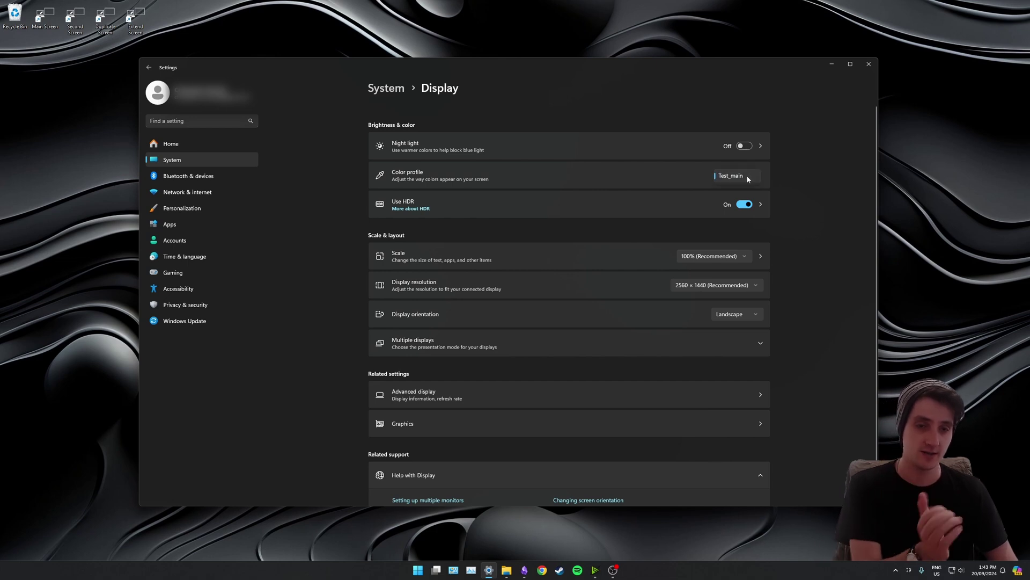
left_click(748, 177)
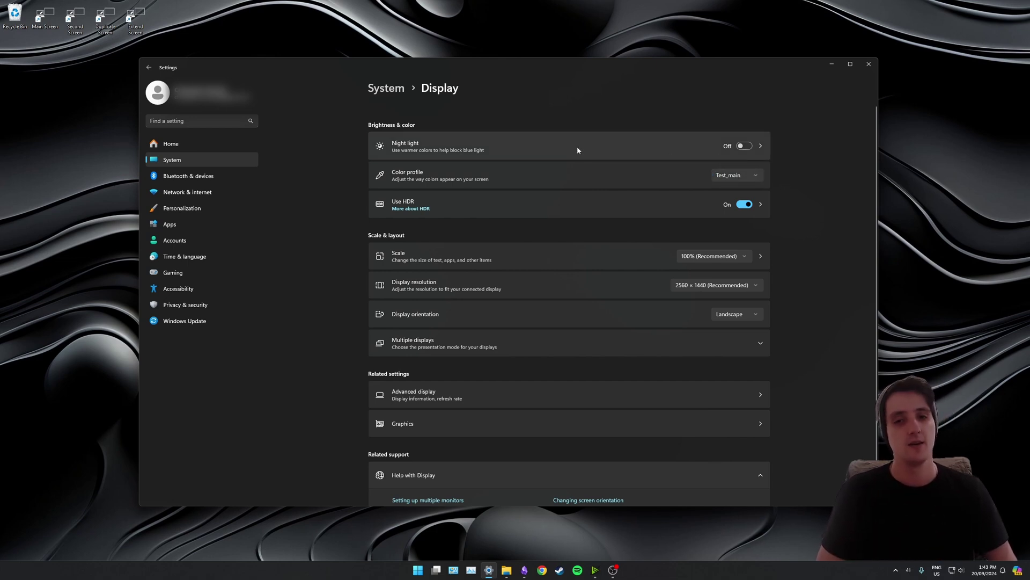
left_click(507, 394)
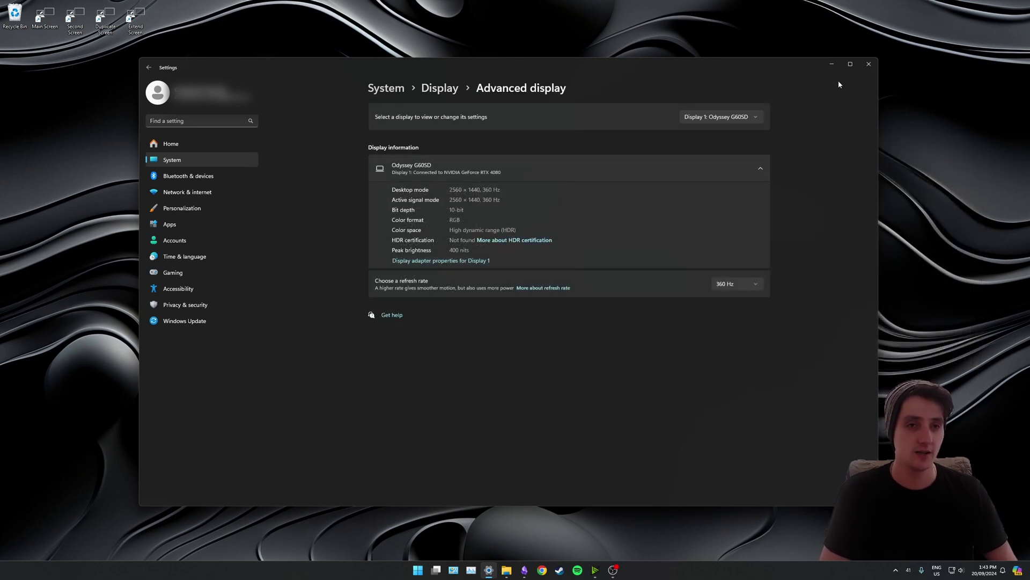
Restart Settings to confirm Advanced display now reports 1,000-nit peak brightness, then return to Display
left_click(868, 64)
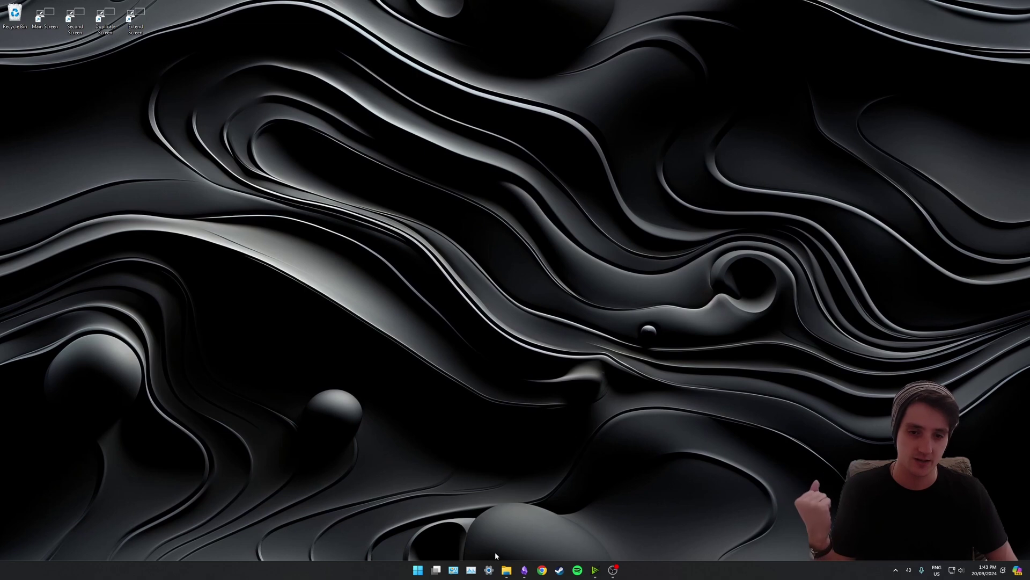
left_click(488, 569)
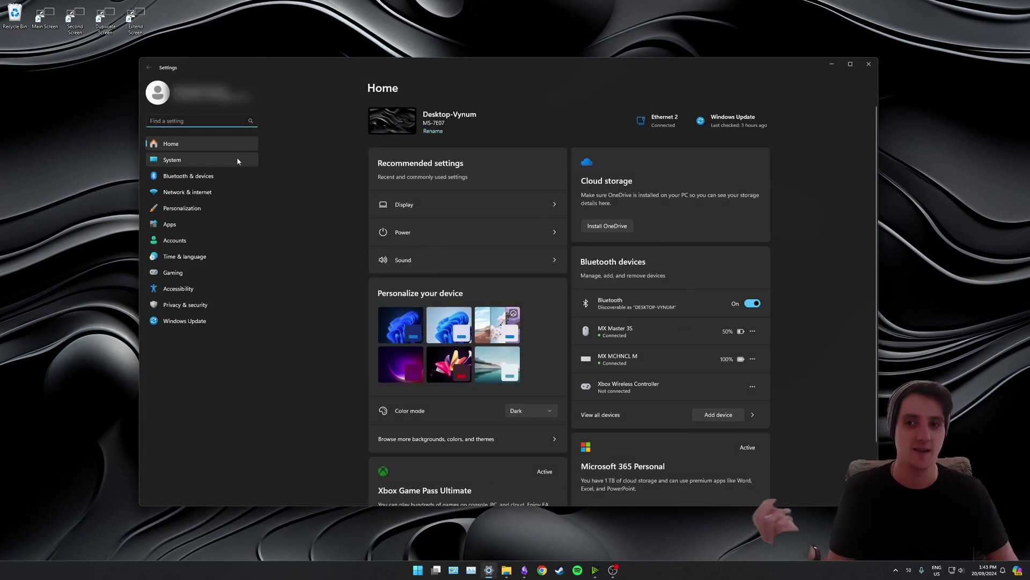
left_click(237, 159)
left_click(523, 164)
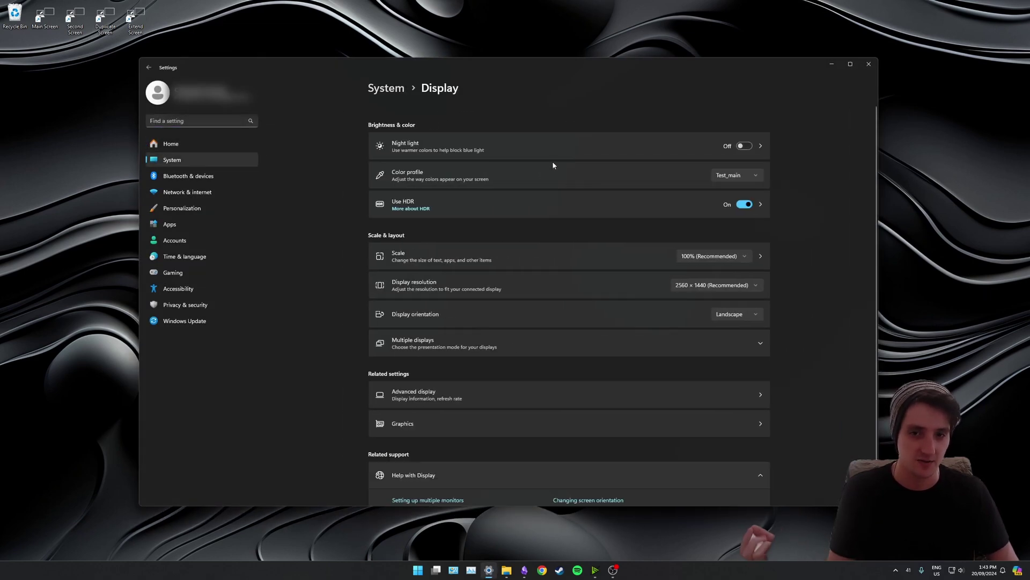
left_click(522, 400)
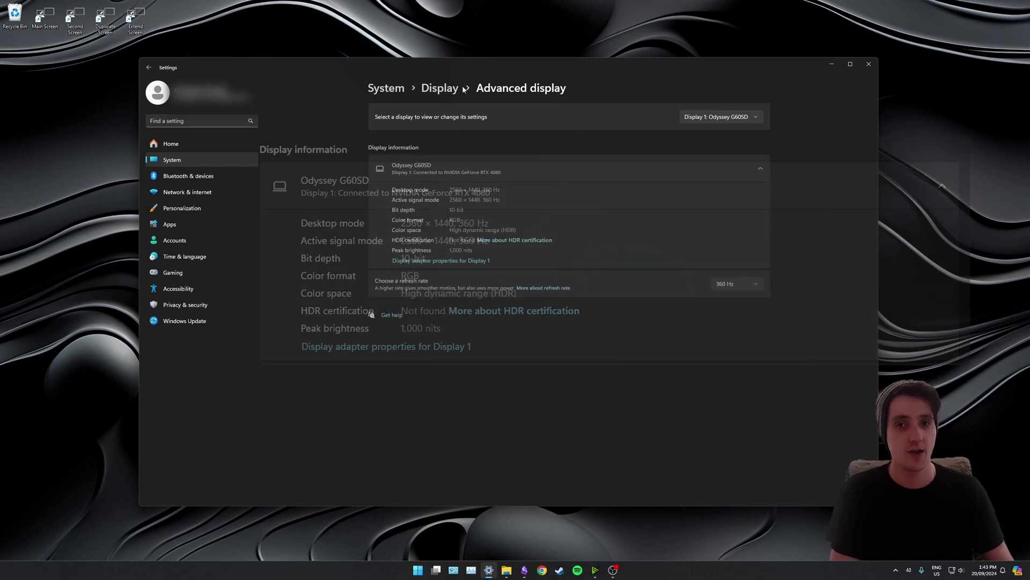
left_click(439, 89)
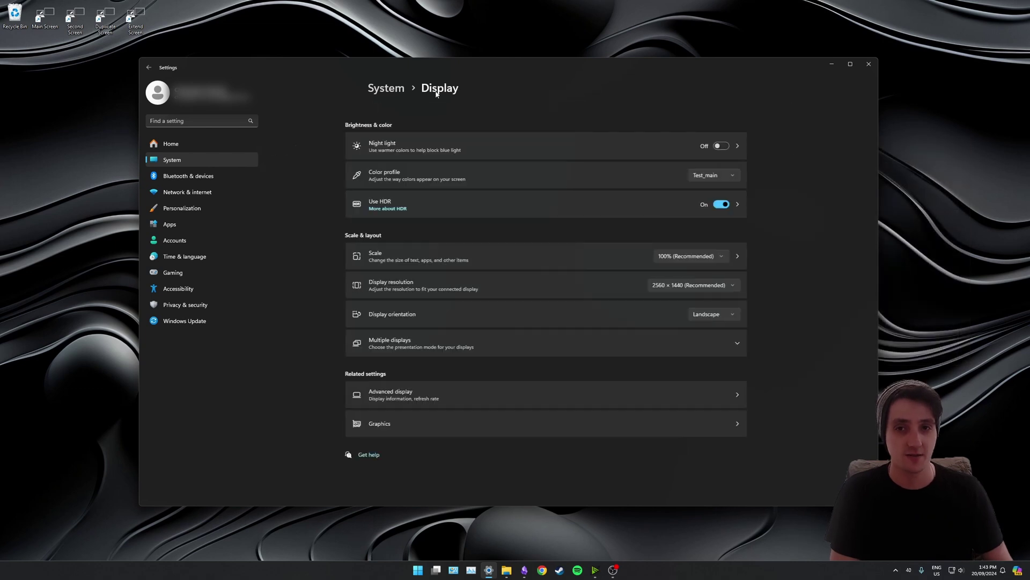
Open the Use HDR settings page from the Display page
left_click(579, 204)
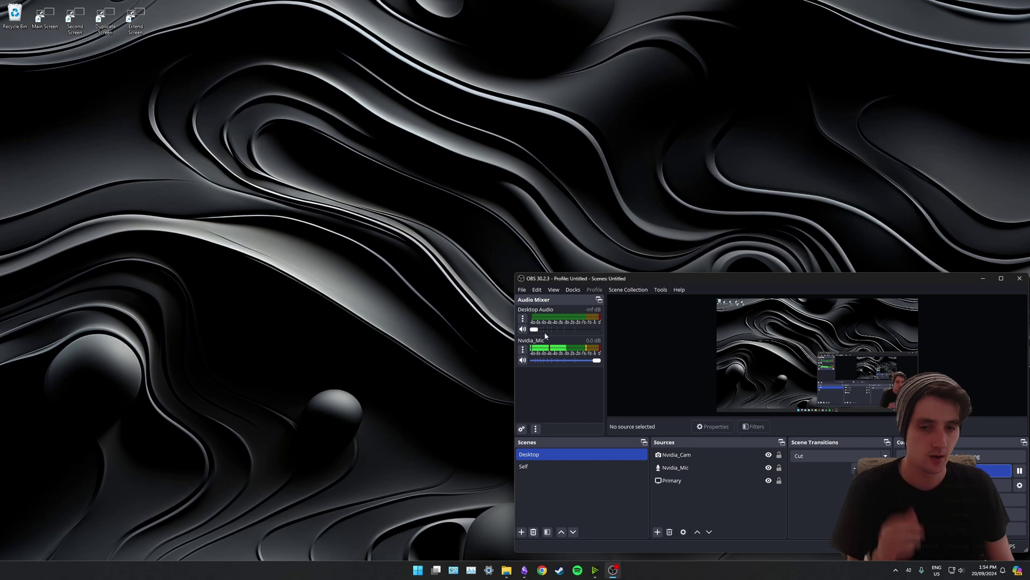
Launch the Color Management panel by searching 'colo' in the Start menu
key("super")
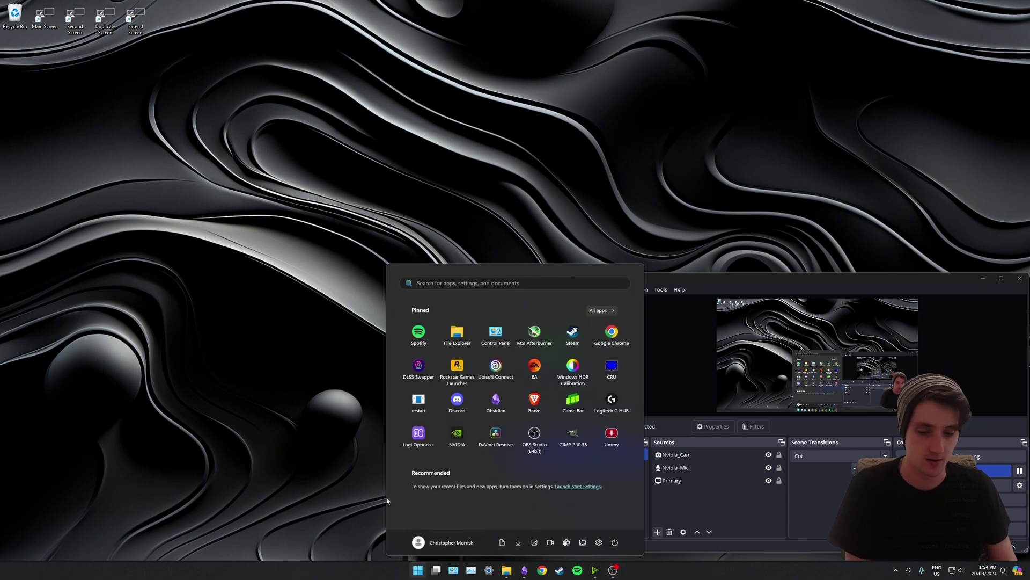
type("colo")
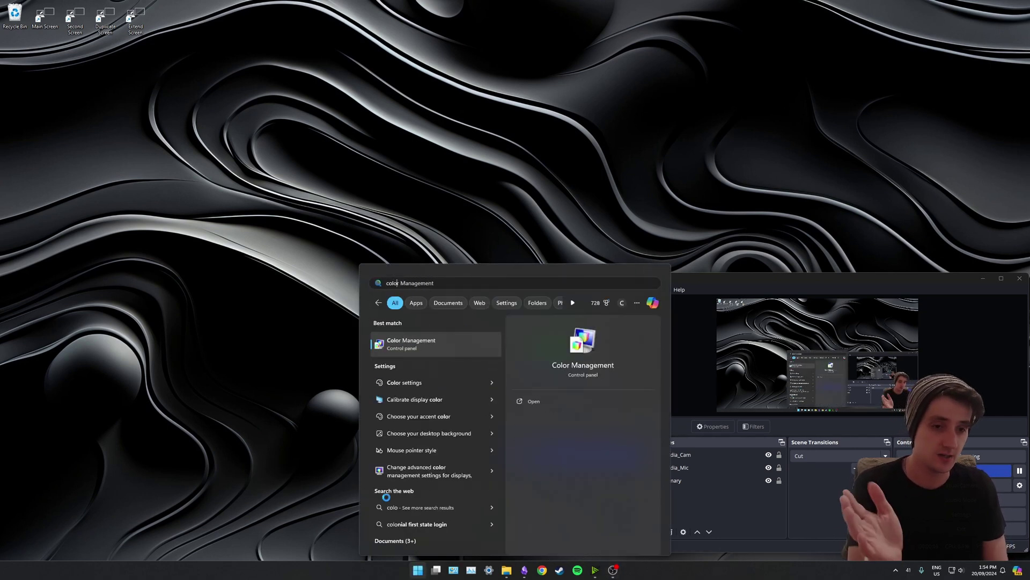
key("Return")
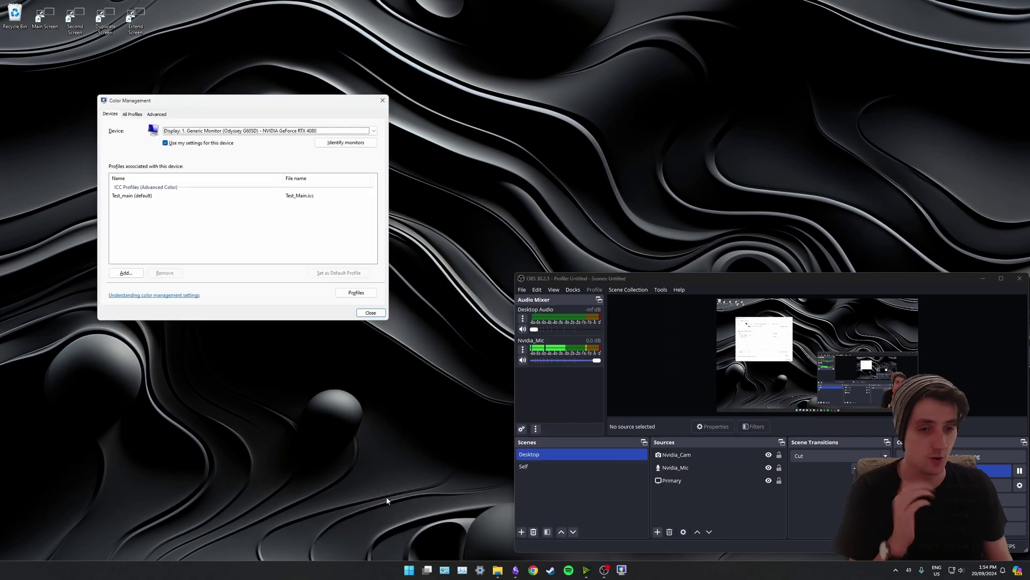
Select the Test_main profile and choose the Odyssey G60SD display as the device
left_click(302, 258)
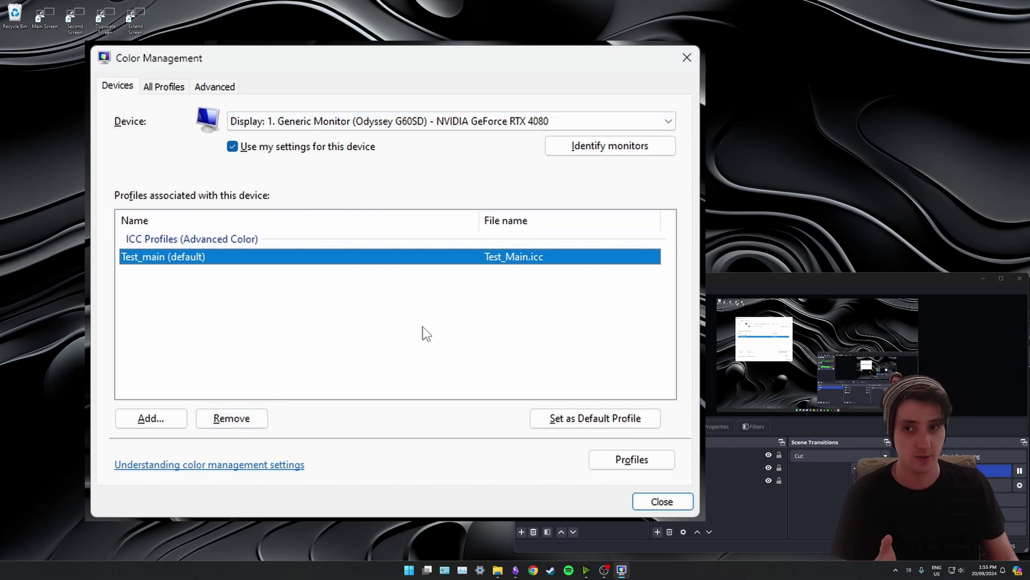
left_click(401, 123)
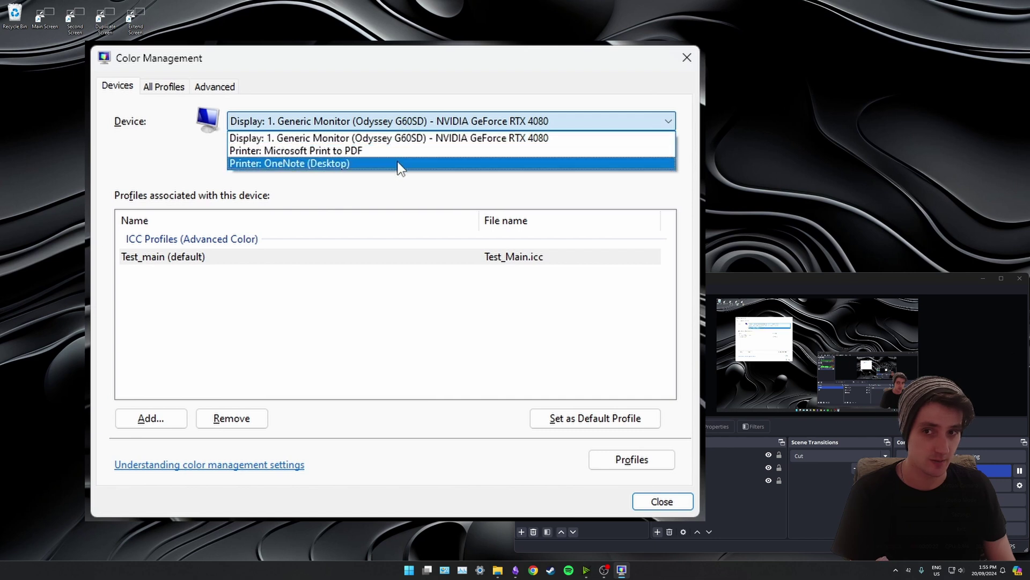
left_click(400, 138)
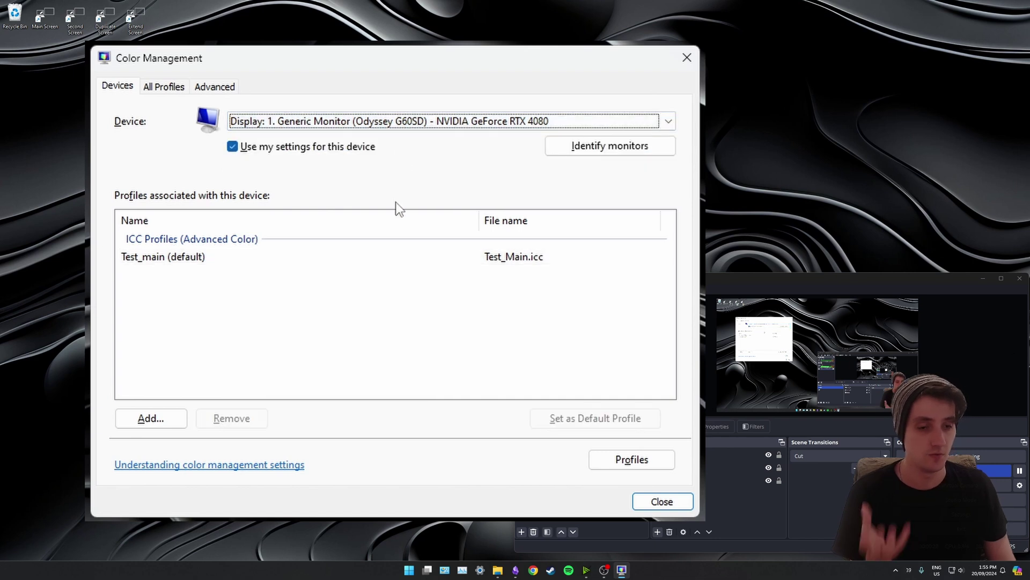